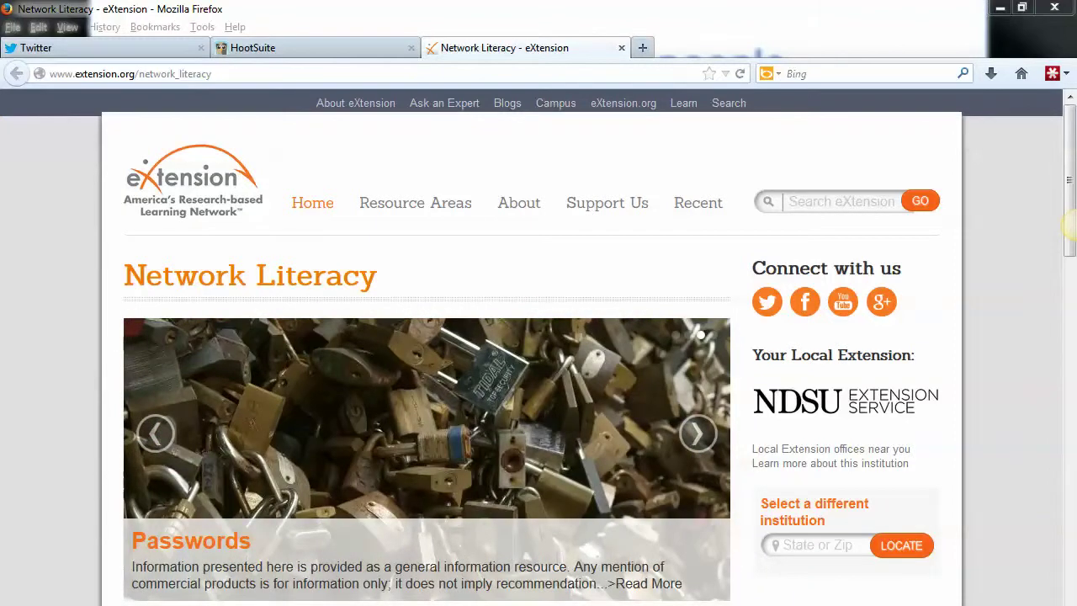
# Step: Switch to the Twitter page and enter "garden" as the search term
pyautogui.hotkey('ctrl', 'Tab')
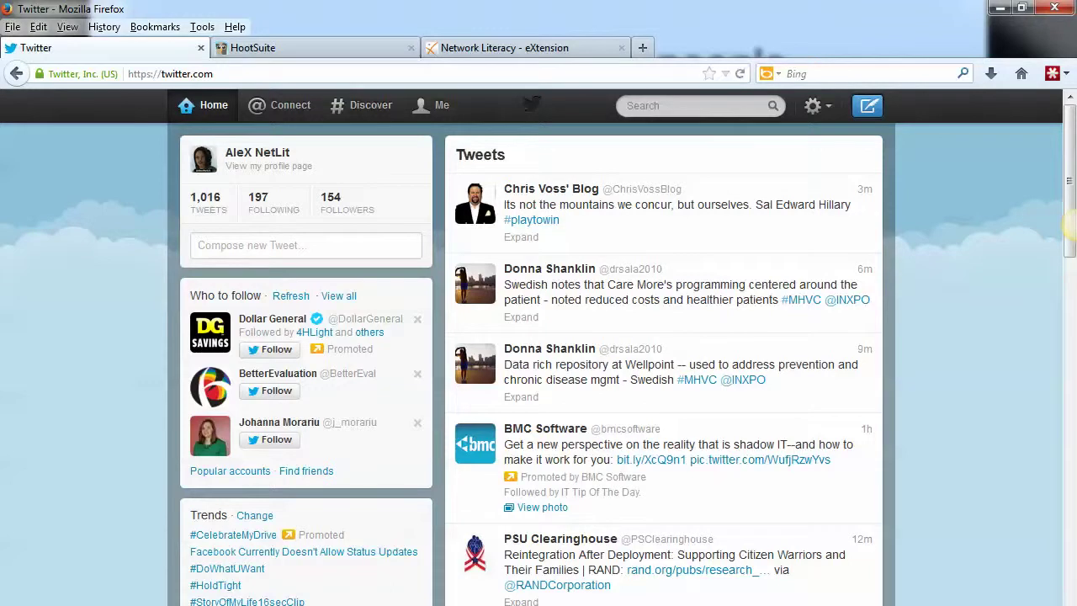
pyautogui.click(673, 105)
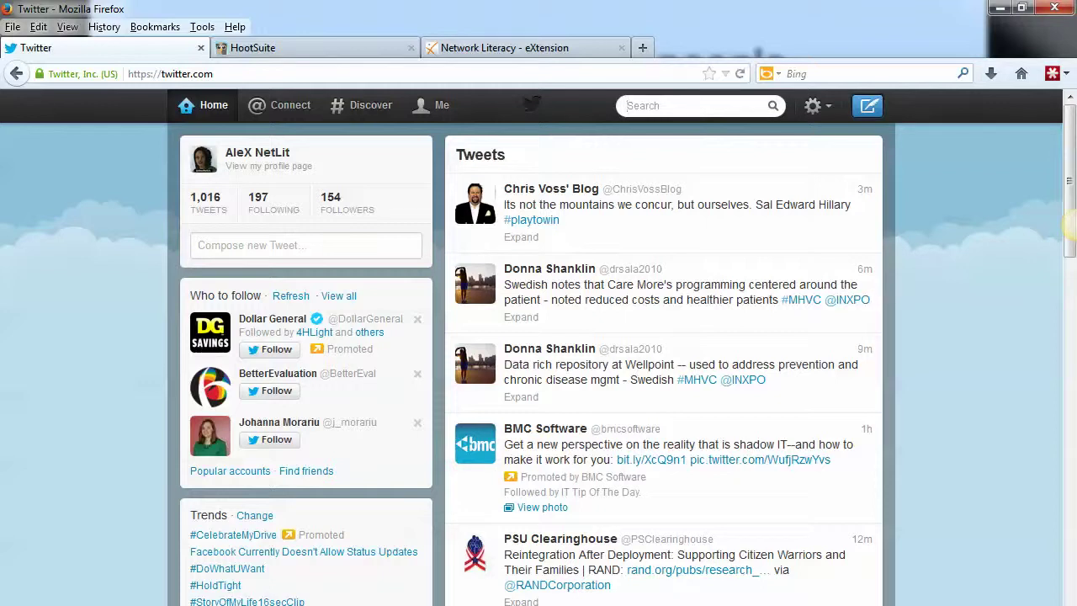
pyautogui.write('garden')
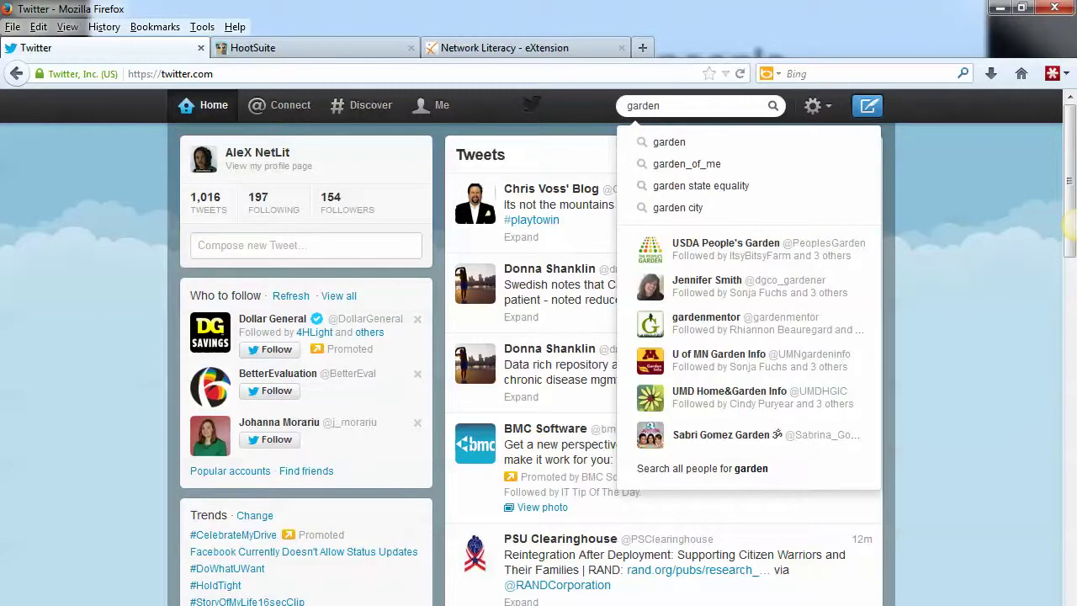
# Step: Go through the suggested searches and accounts, and run the suggested search for "garden"
pyautogui.press('Up')
pyautogui.press('Up')
pyautogui.press('Up')
pyautogui.press('Up')
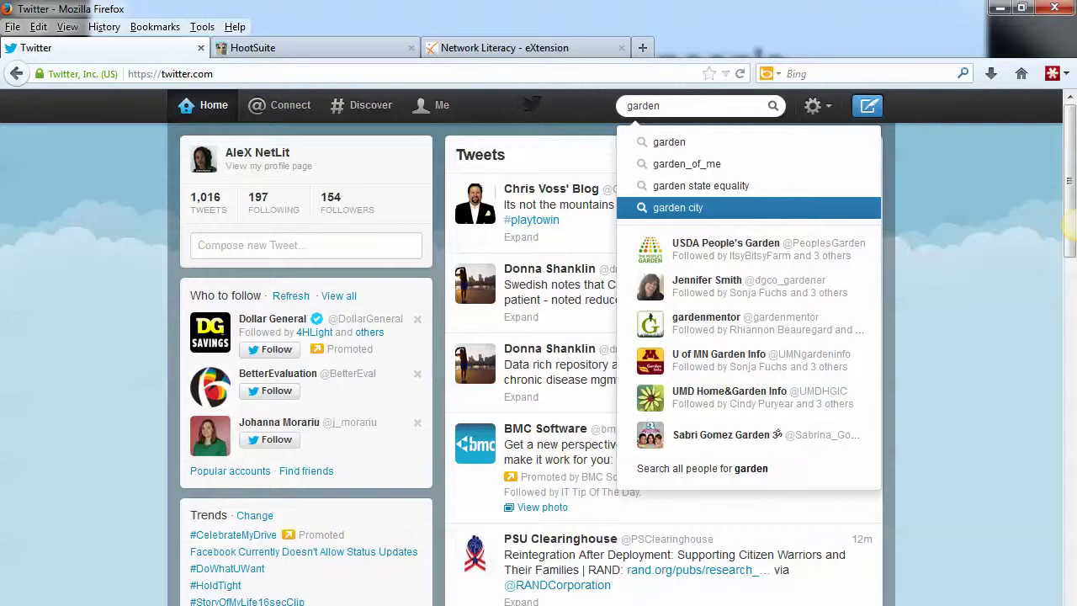
pyautogui.press('Down')
pyautogui.press('Down')
pyautogui.press('Down')
pyautogui.press('Down')
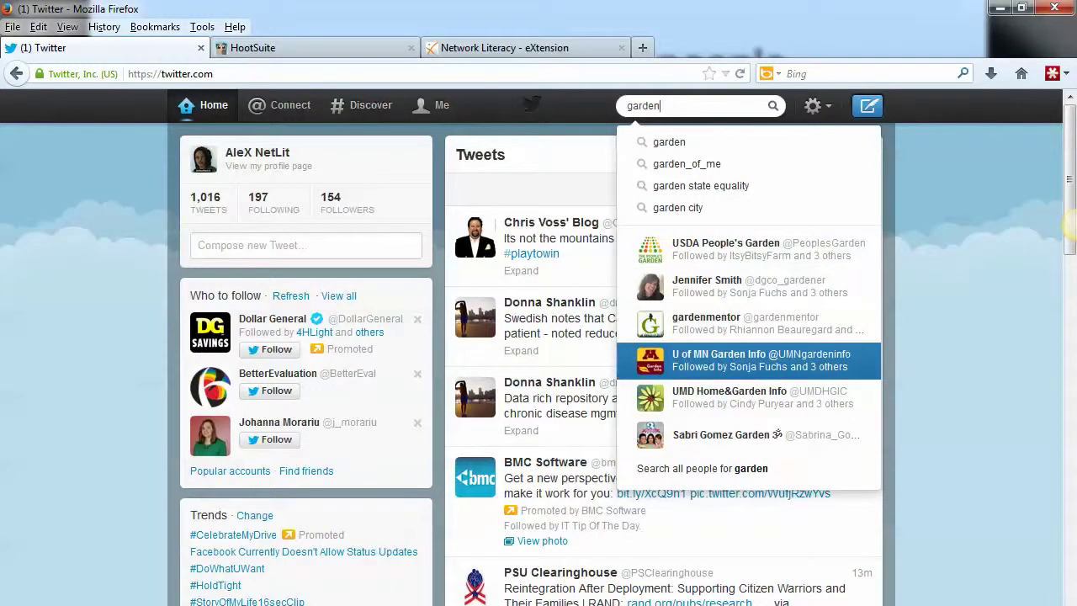
pyautogui.press('Down')
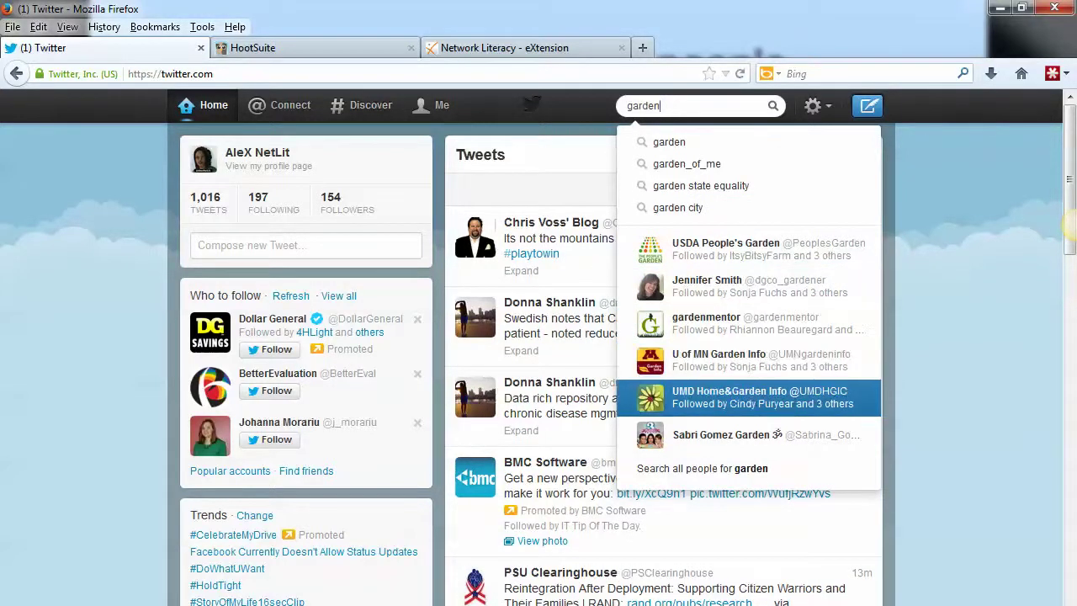
pyautogui.press('Up')
pyautogui.press('Up')
pyautogui.press('Up')
pyautogui.press('Up')
pyautogui.press('Up')
pyautogui.press('Up')
pyautogui.press('Up')
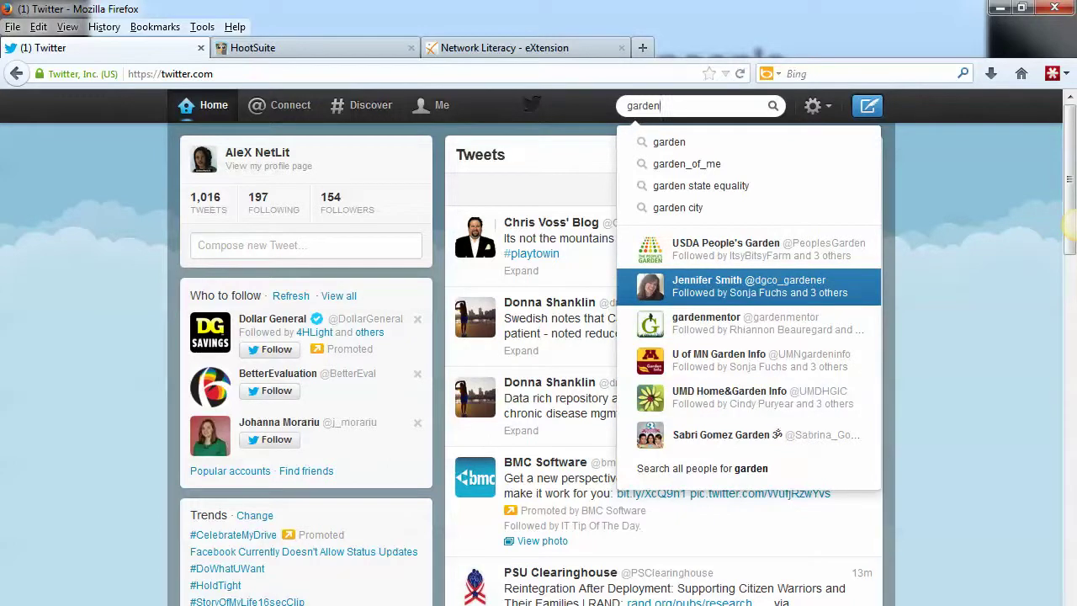
pyautogui.press('Up')
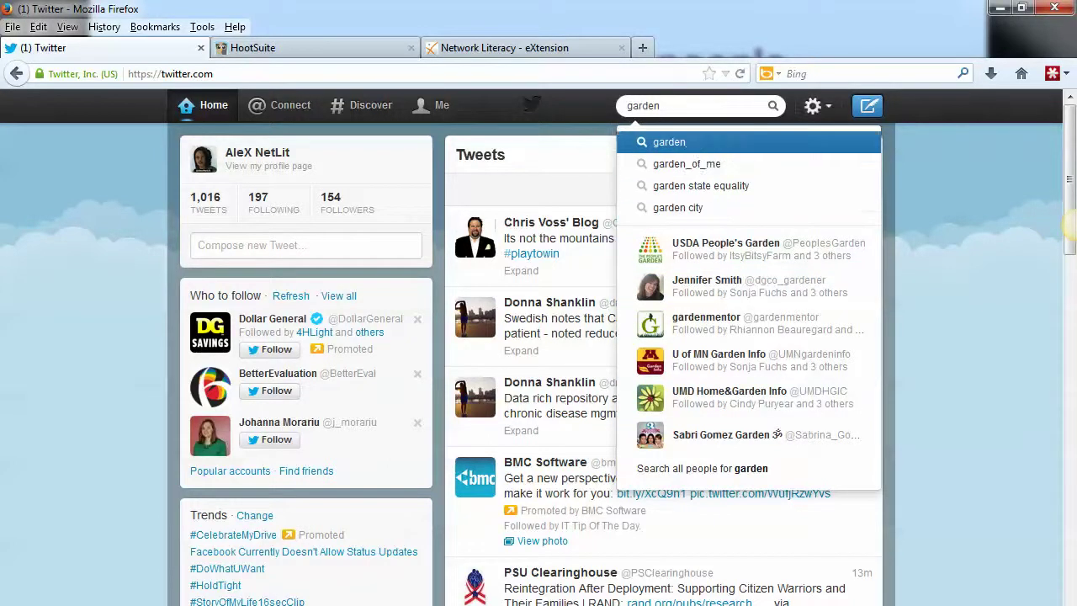
pyautogui.press('Return')
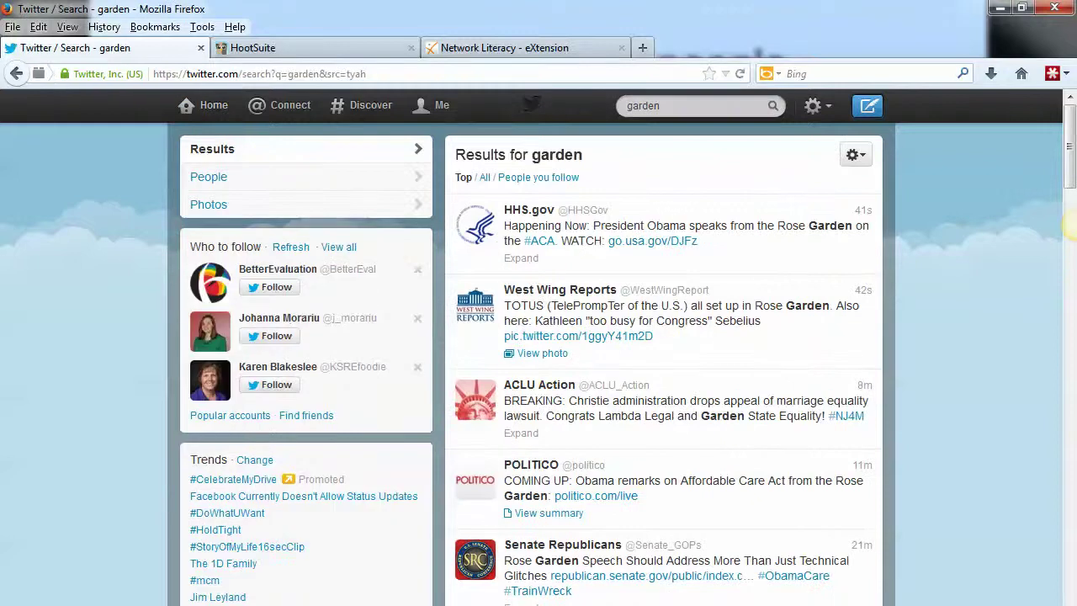
# Step: Look over the top tweets, change the search term to #garden and run the suggested #gardenchat search
pyautogui.moveTo(685, 258)
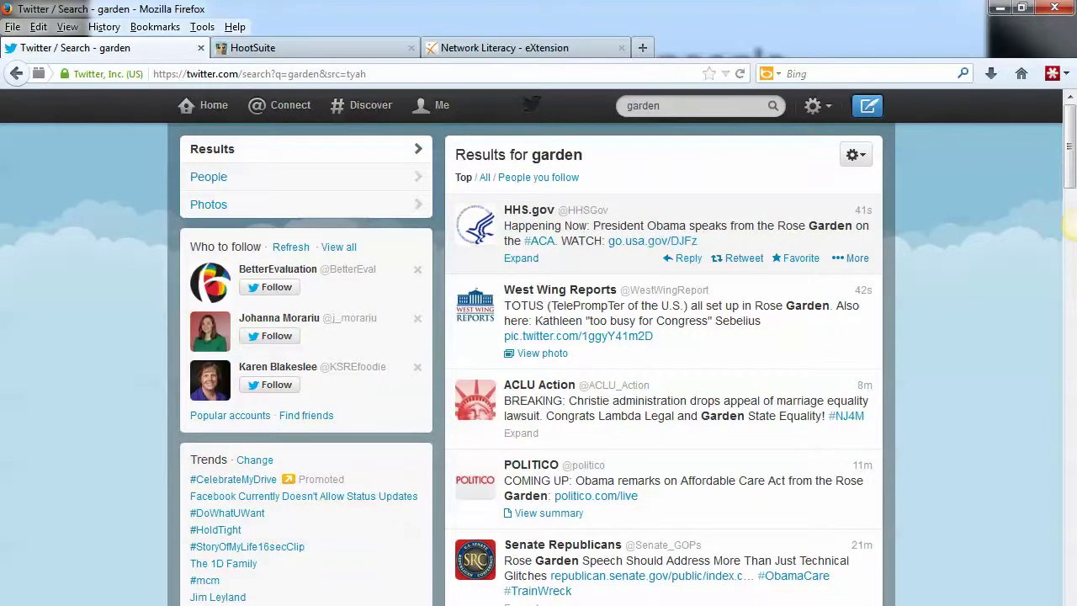
pyautogui.moveTo(873, 353)
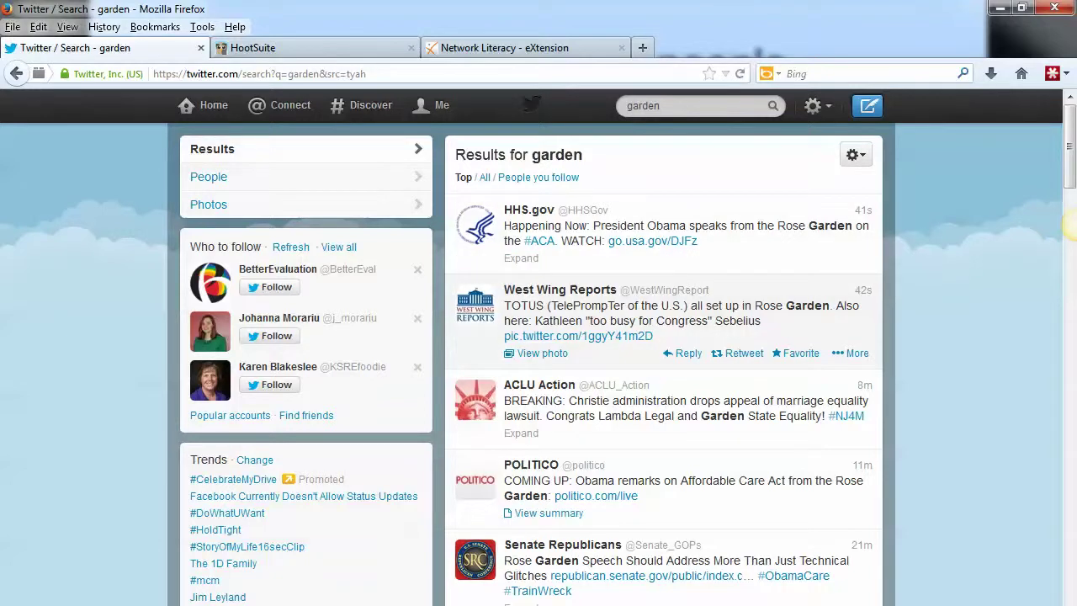
pyautogui.moveTo(800, 258)
pyautogui.scroll(-4, 799, 258)
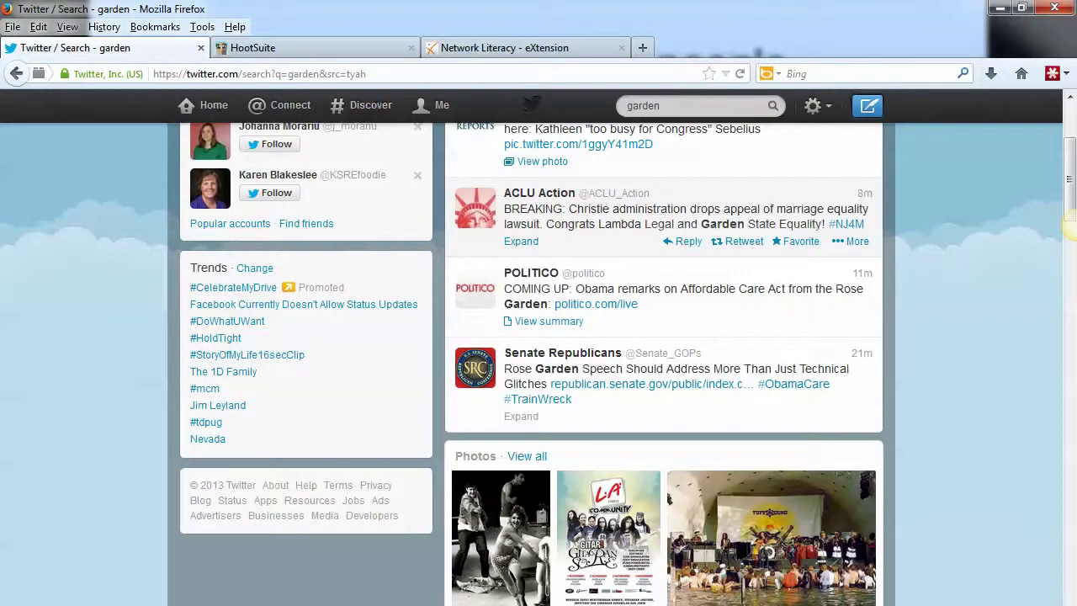
pyautogui.scroll(4, 799, 248)
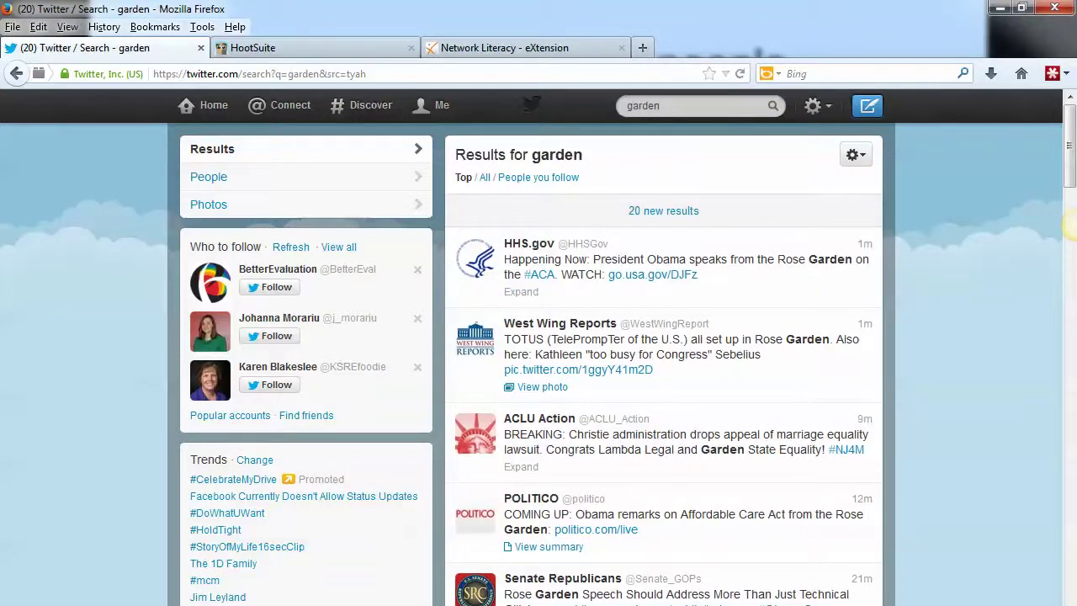
pyautogui.click(628, 105)
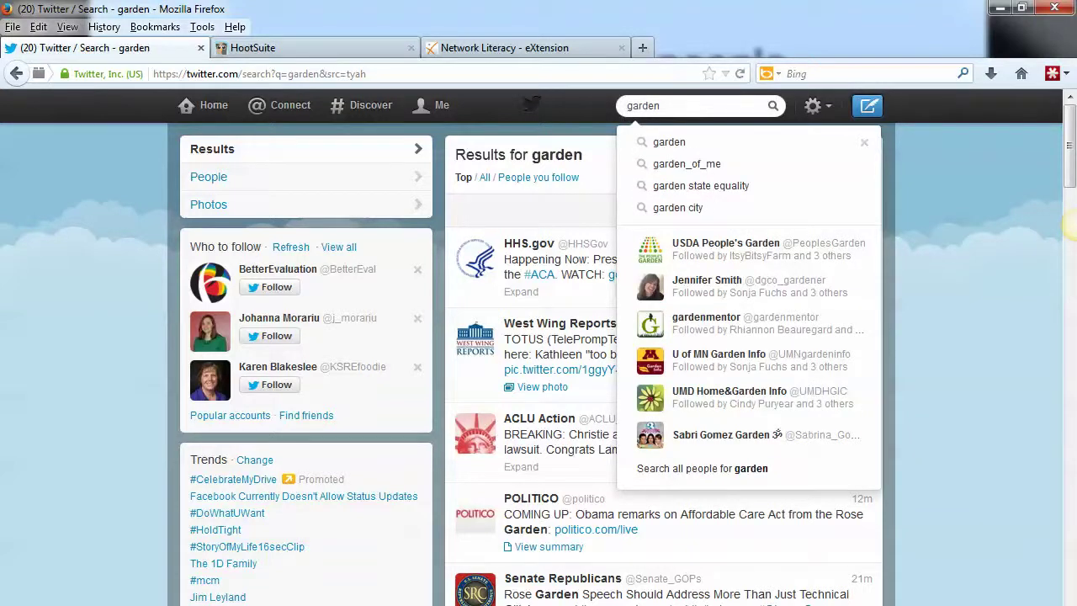
pyautogui.write('#')
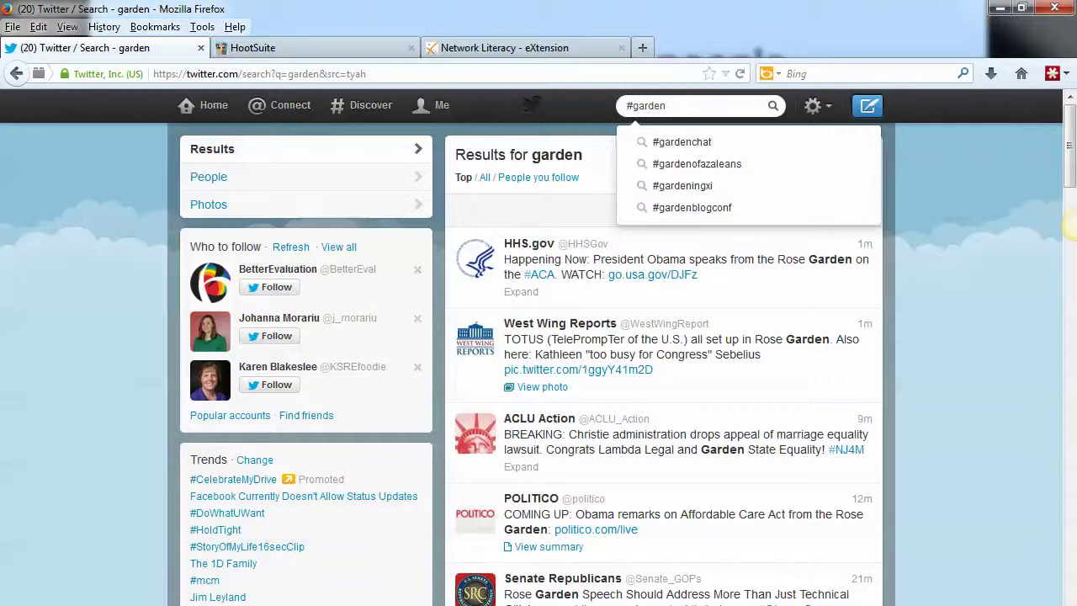
pyautogui.press('Down')
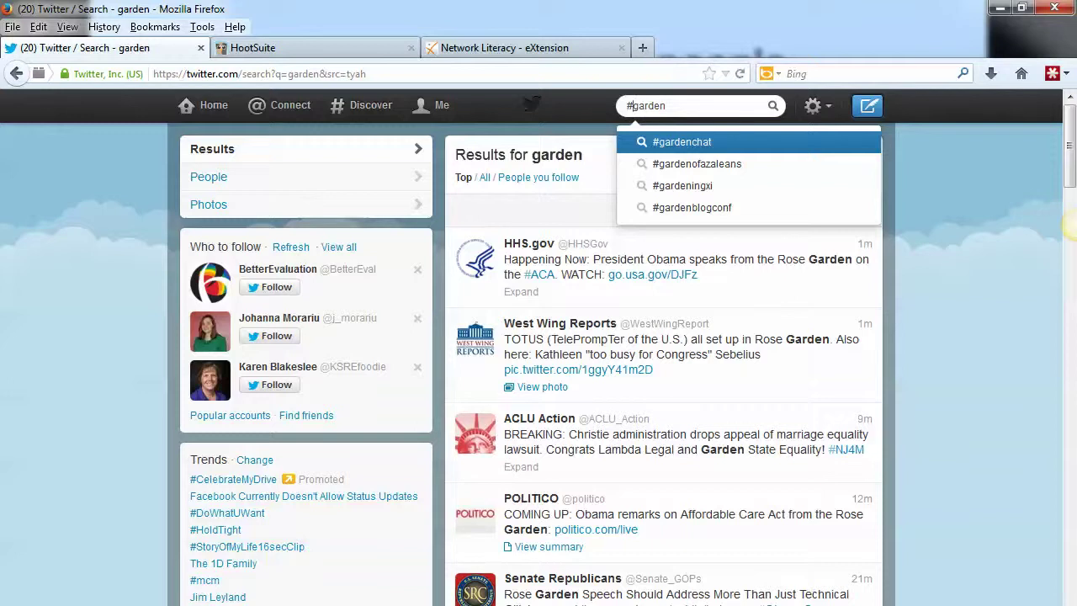
pyautogui.press('Return')
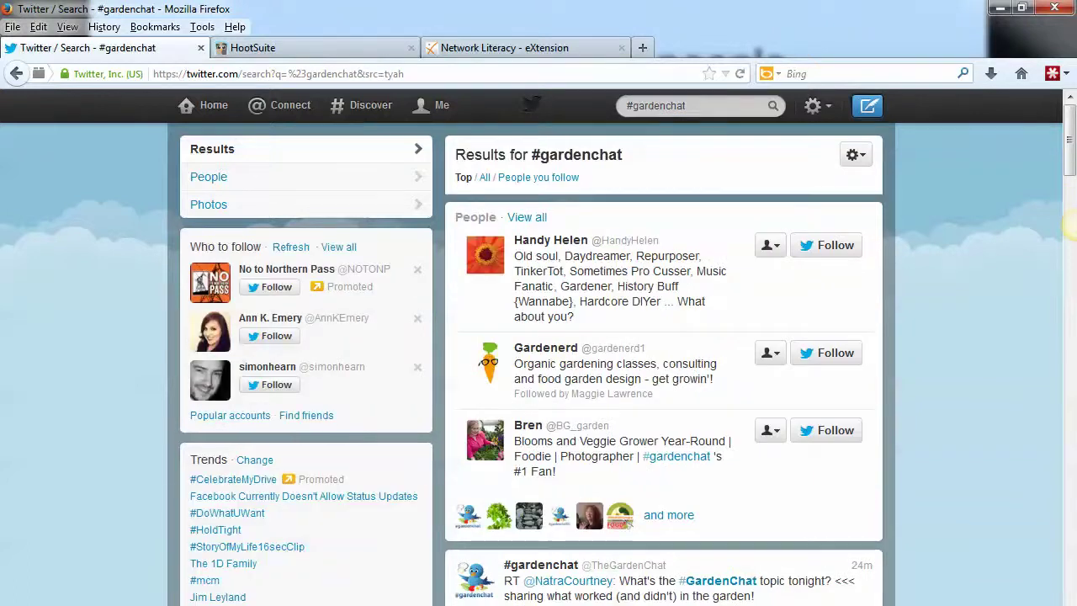
# Step: Shorten the search term to #garden and search for that hashtag
pyautogui.press('BackSpace')
pyautogui.press('BackSpace')
pyautogui.press('BackSpace')
pyautogui.press('BackSpace')
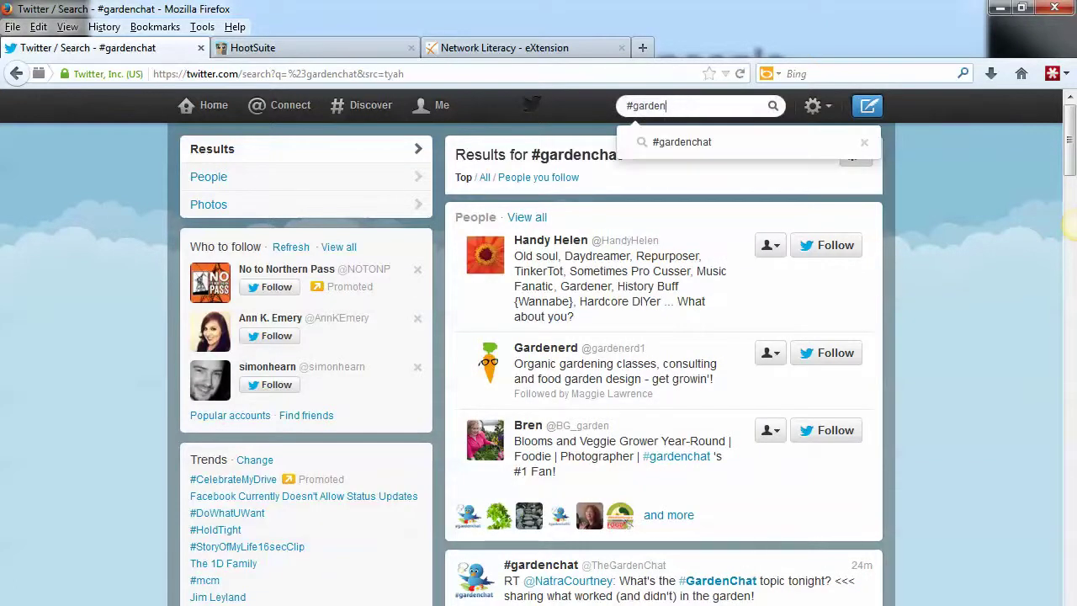
pyautogui.press('Return')
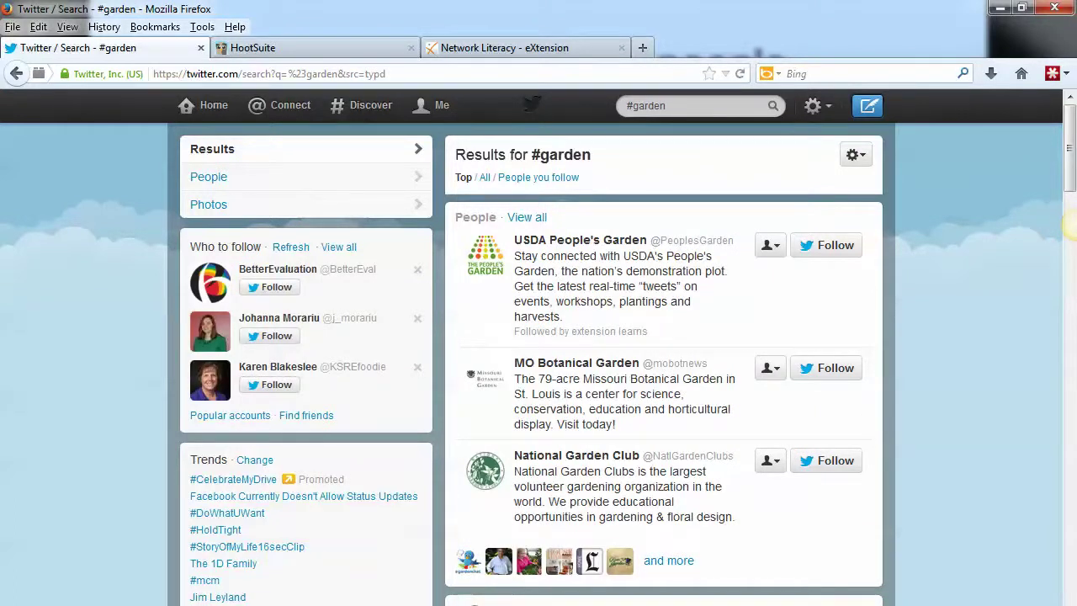
# Step: Look through the people, tweets and photos in the #garden search results
pyautogui.scroll(-8, 1068, 223)
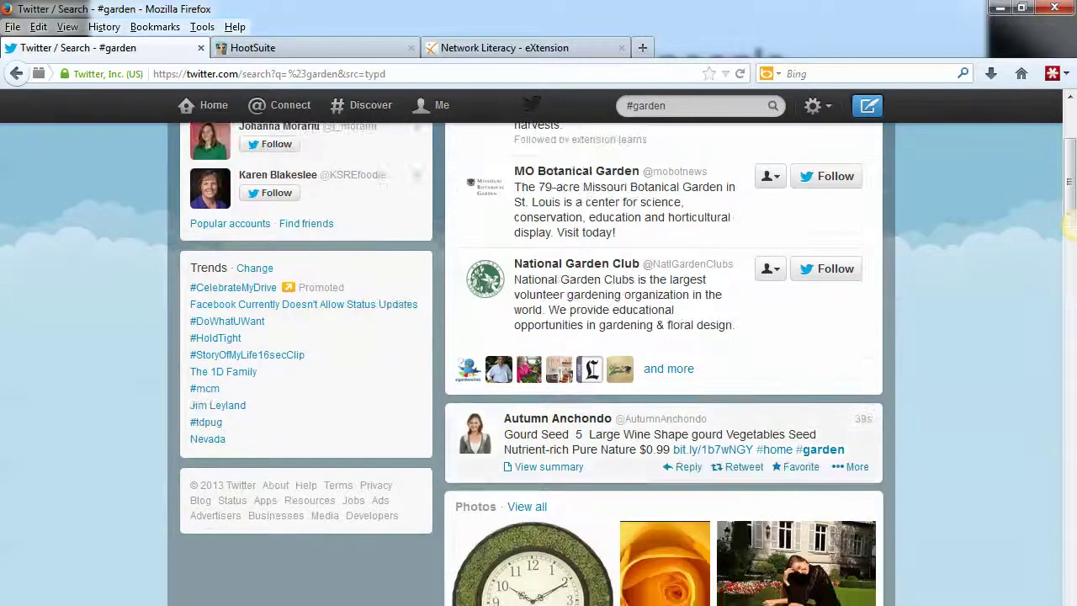
pyautogui.scroll(2, 1068, 217)
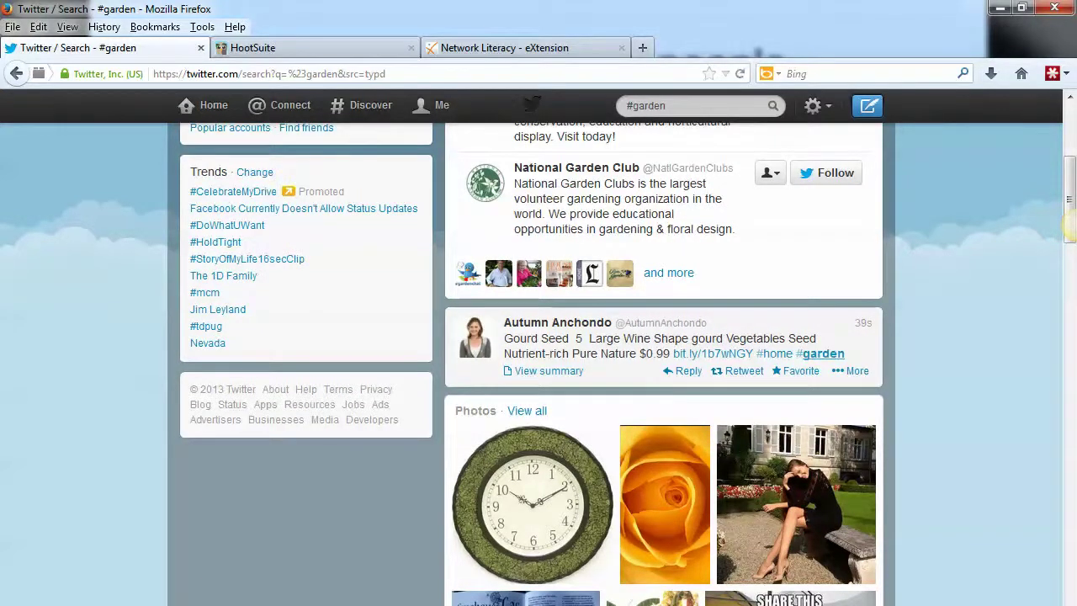
pyautogui.scroll(4, 1068, 223)
pyautogui.scroll(2, 1068, 223)
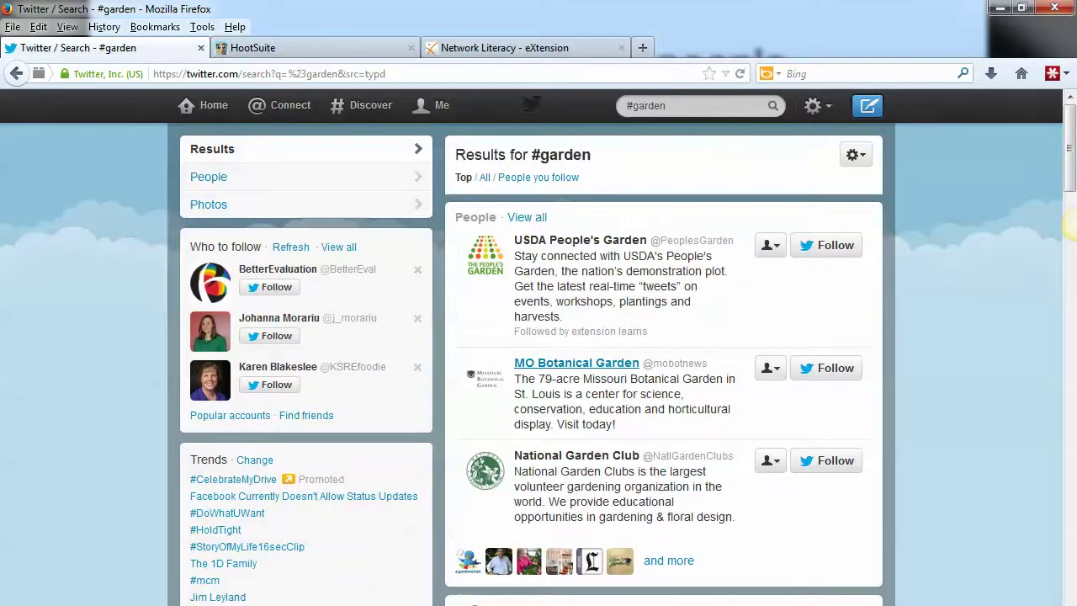
pyautogui.scroll(-5, 589, 363)
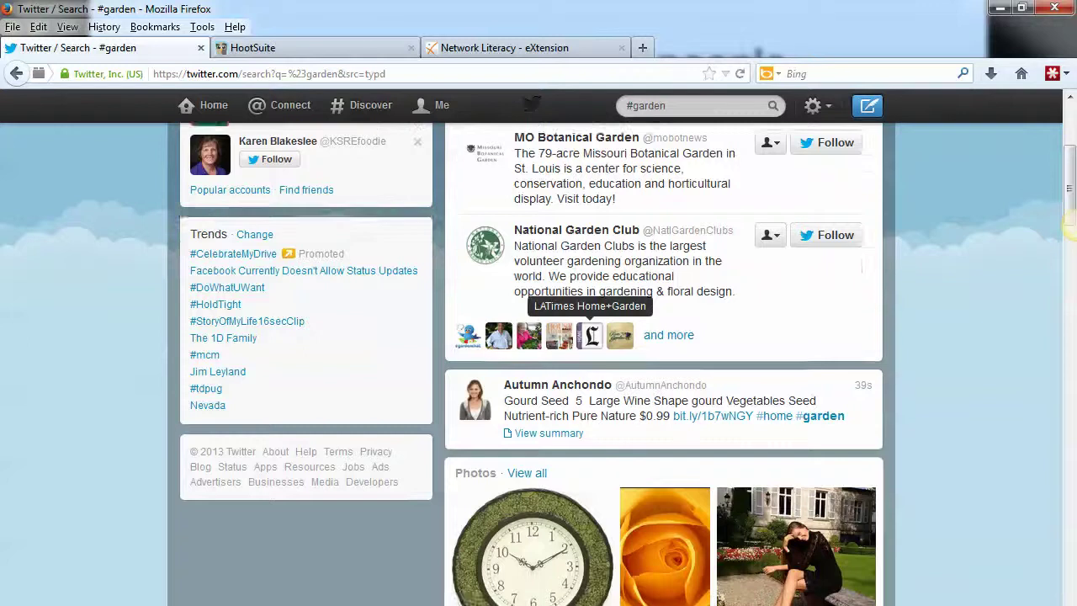
pyautogui.scroll(-3, 1068, 223)
pyautogui.scroll(8, 1068, 223)
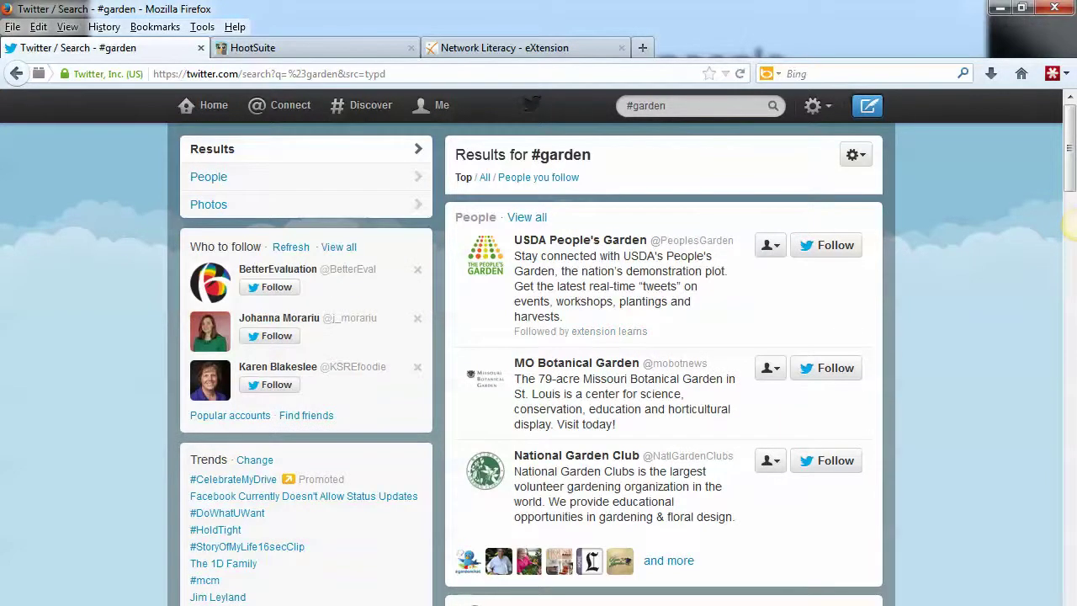
# Step: Switch to HootSuite and run a Quick Search on Twitter for #garden
pyautogui.click(252, 48)
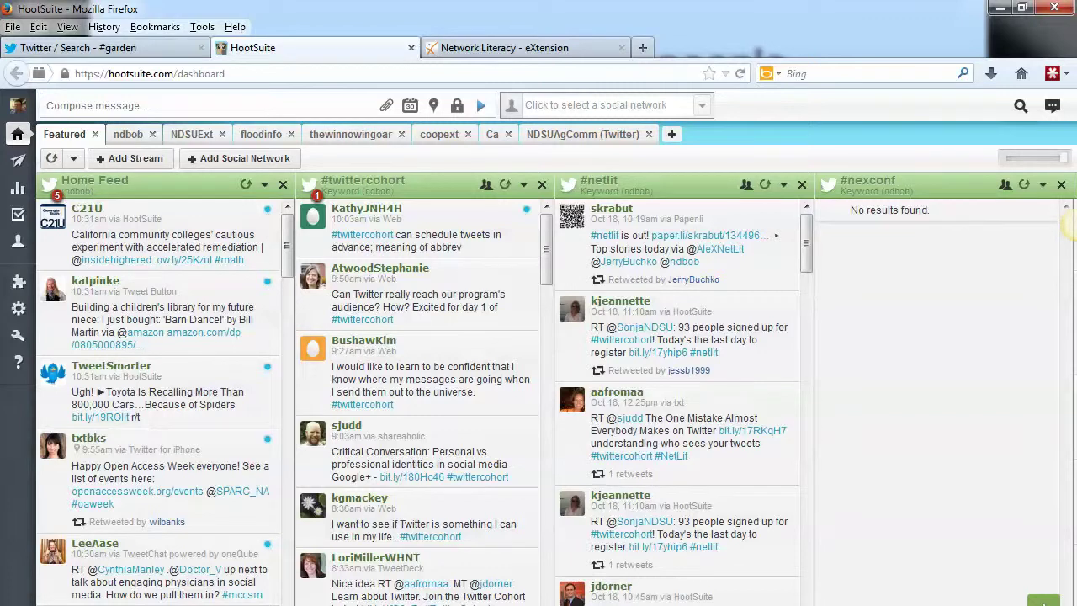
pyautogui.click(1021, 106)
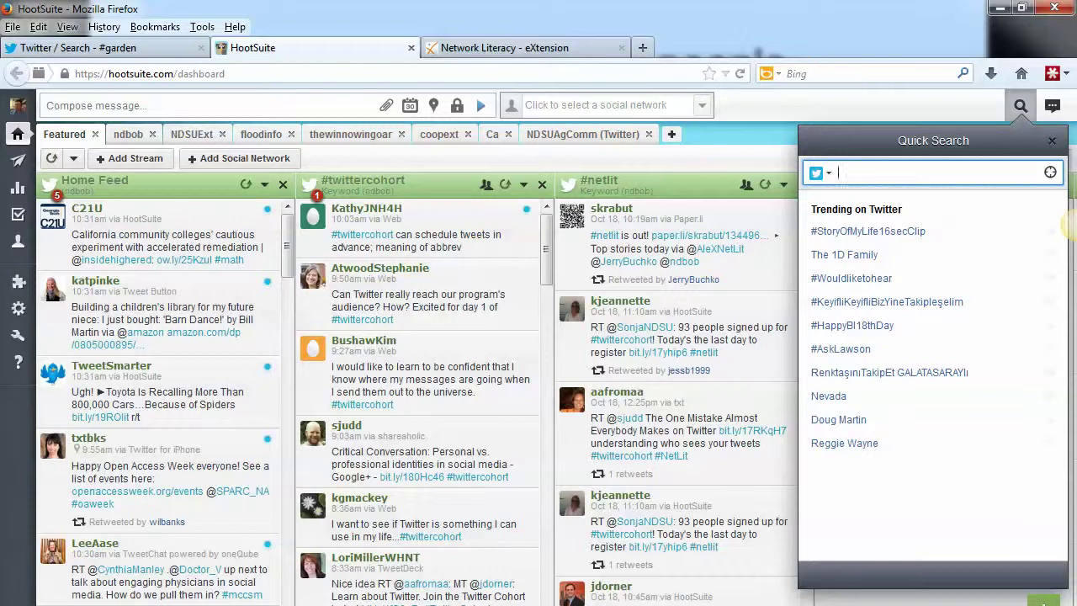
pyautogui.write('#grade')
pyautogui.write('n')
pyautogui.press('BackSpace')
pyautogui.press('BackSpace')
pyautogui.press('BackSpace')
pyautogui.press('BackSpace')
pyautogui.press('BackSpace')
pyautogui.write('arden')
pyautogui.press('Return')
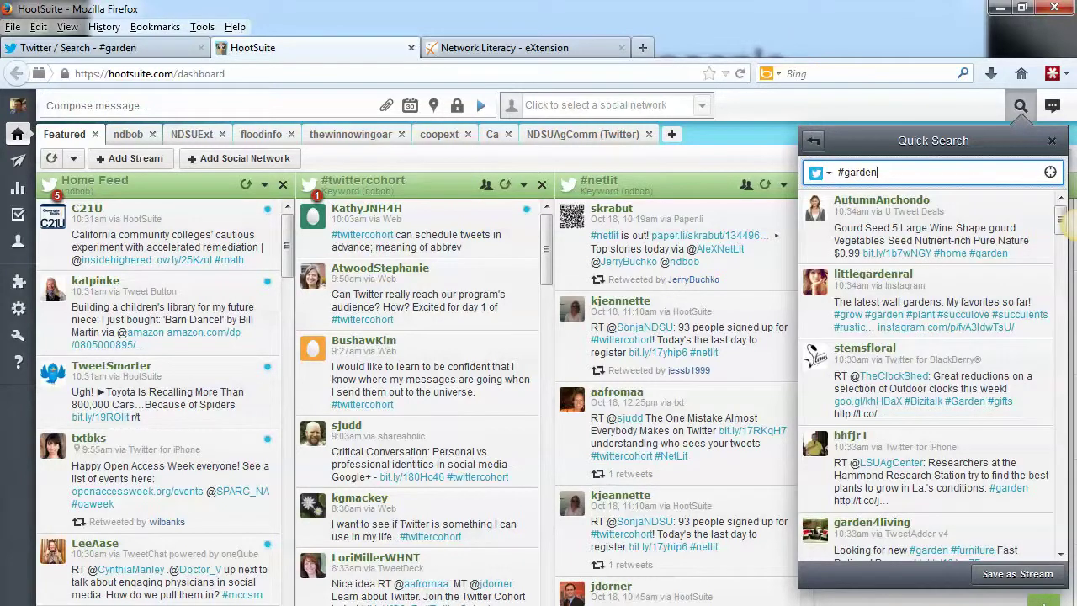
# Step: Open the garden4living profile from the #garden results, examine its bio and relationships, and close it
pyautogui.scroll(-1, 925, 336)
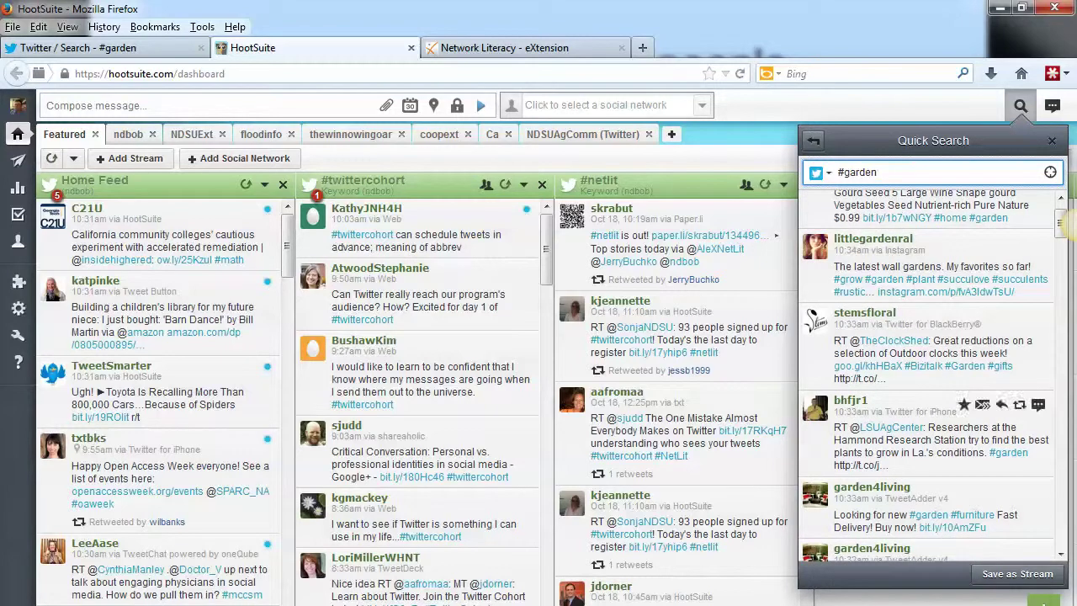
pyautogui.scroll(-5, 925, 420)
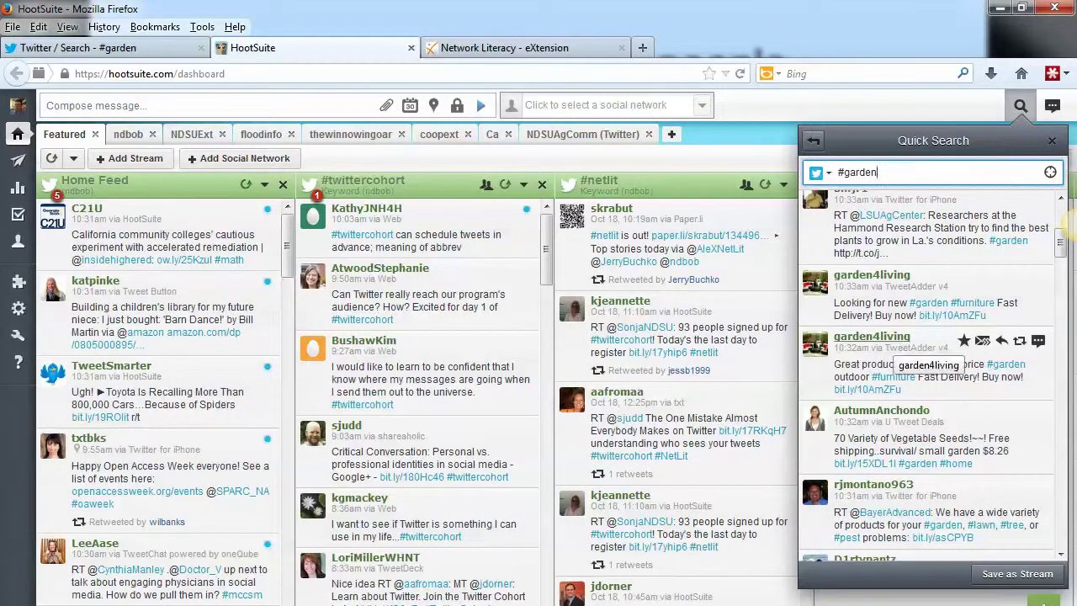
pyautogui.click(894, 338)
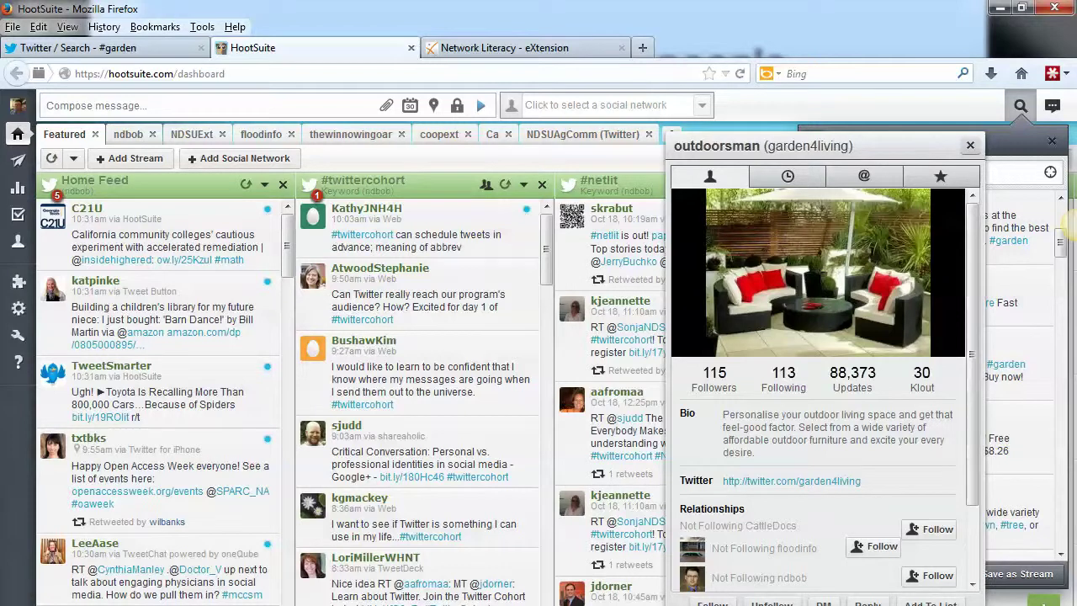
pyautogui.scroll(-2, 782, 401)
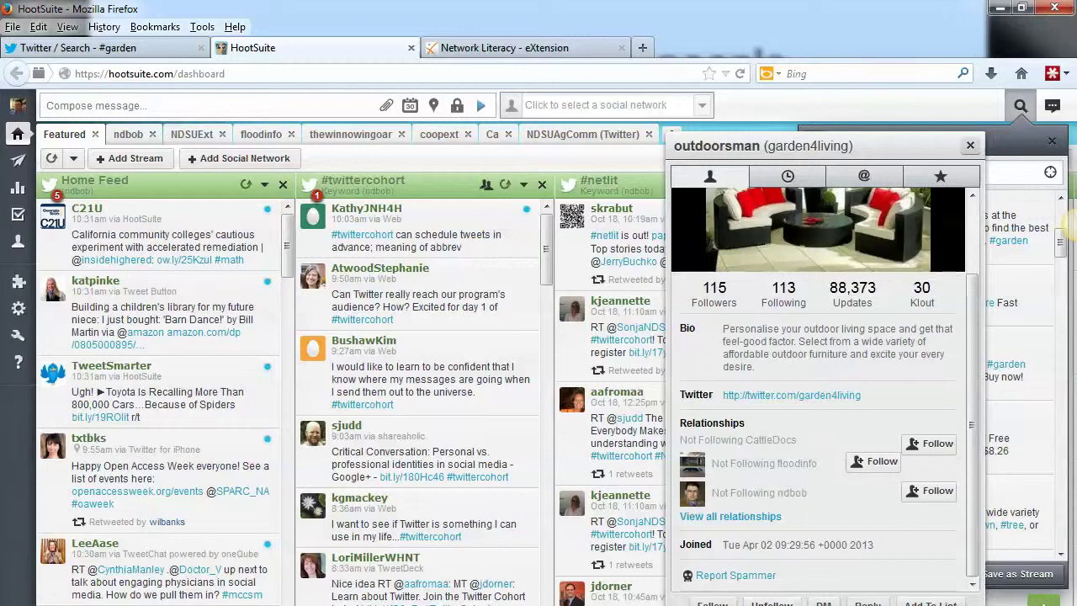
pyautogui.moveTo(757, 145); pyautogui.dragTo(688, 103)
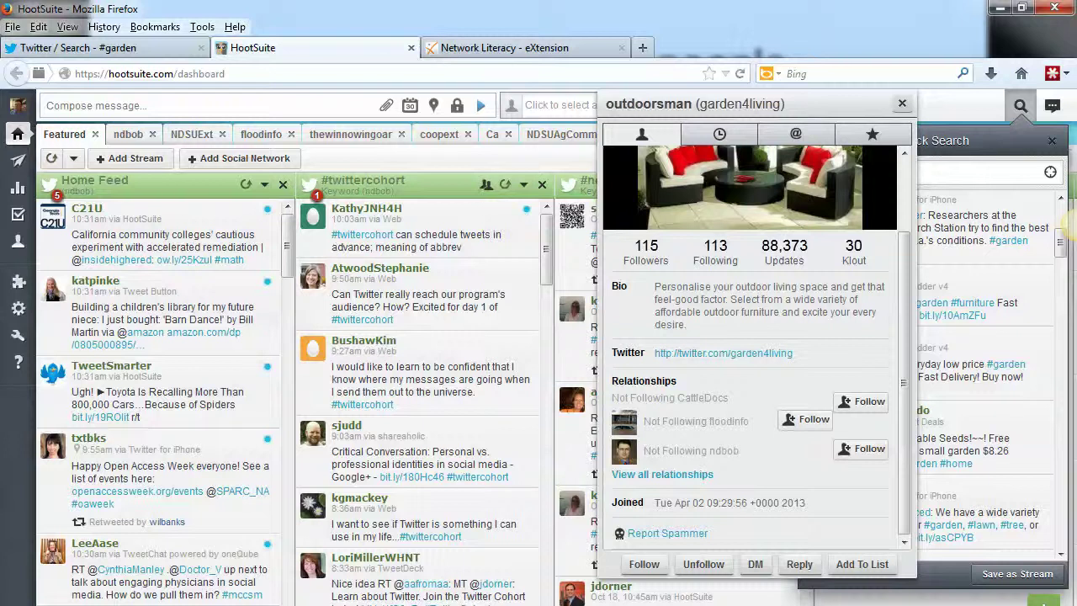
pyautogui.click(901, 104)
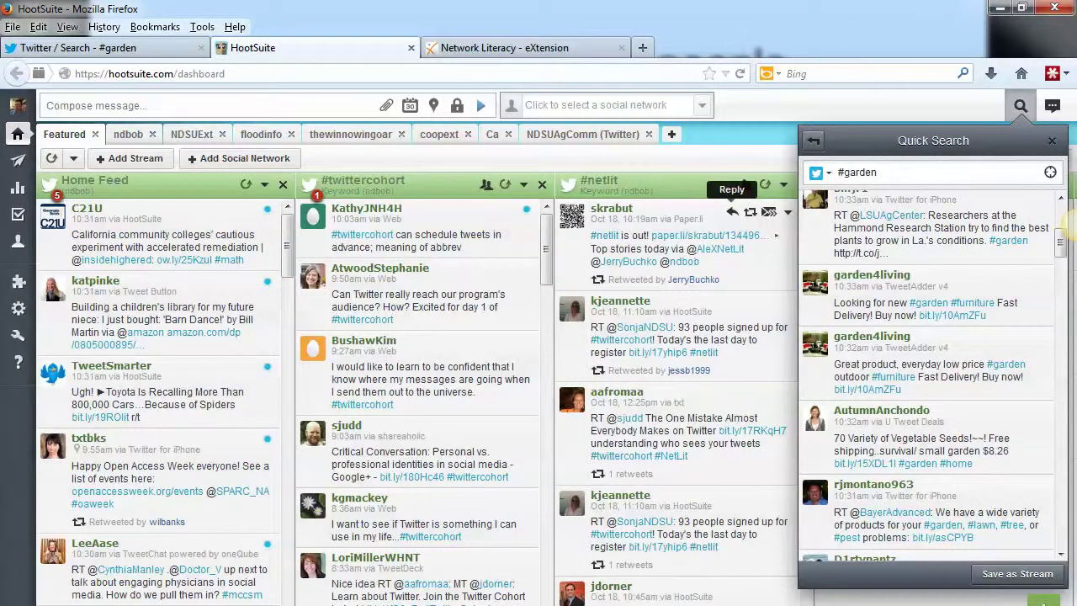